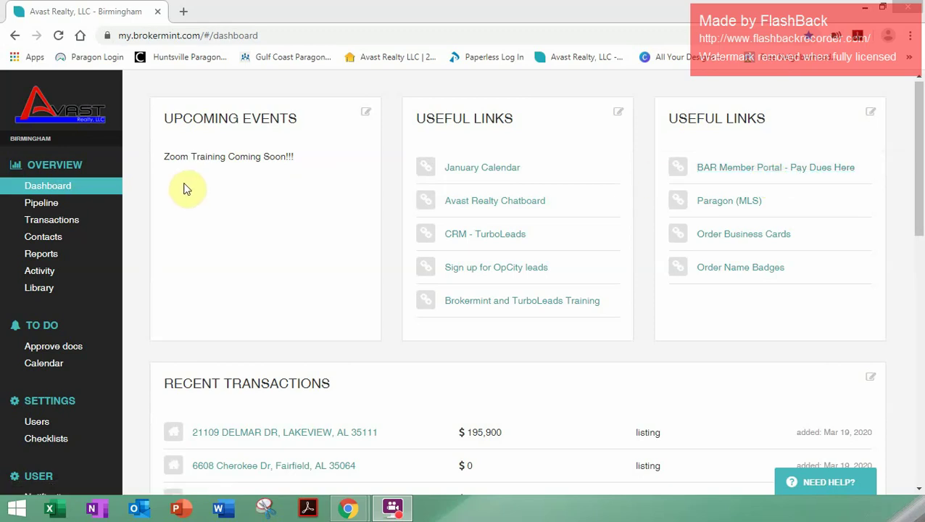
Step: Go to Transactions and choose Create new from the Create transaction menu
{"action": "left_click", "coordinate": [45, 224]}
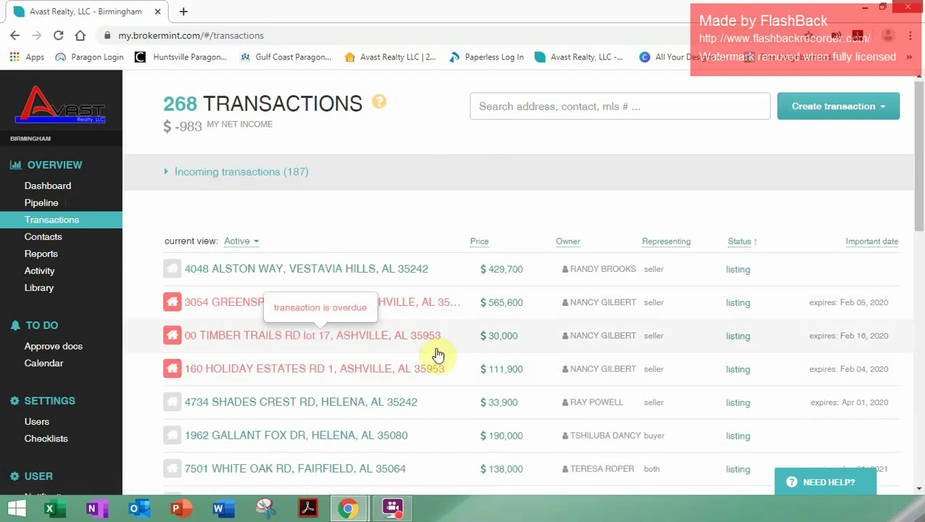
{"action": "left_click", "coordinate": [833, 116]}
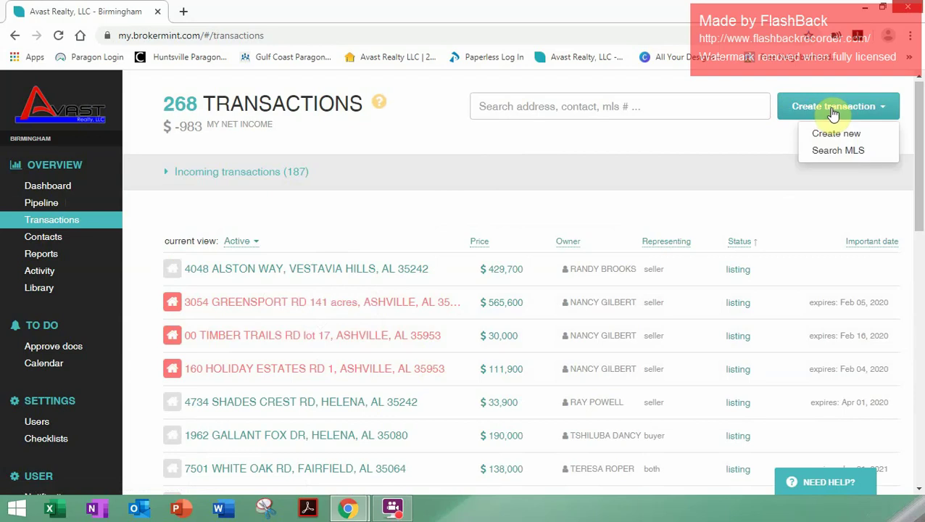
{"action": "left_click", "coordinate": [836, 134]}
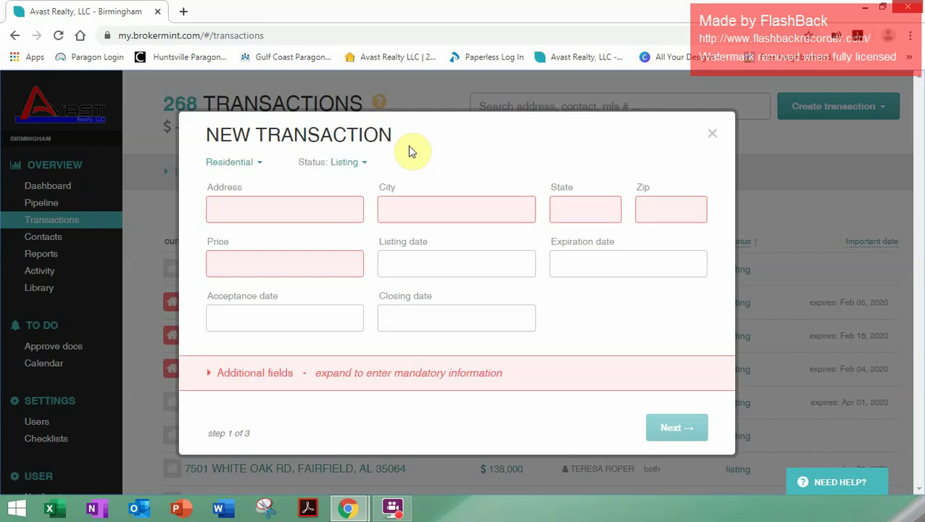
Step: Keep the transaction type Residential and switch the status from Listing to Pending
{"action": "left_click", "coordinate": [255, 162]}
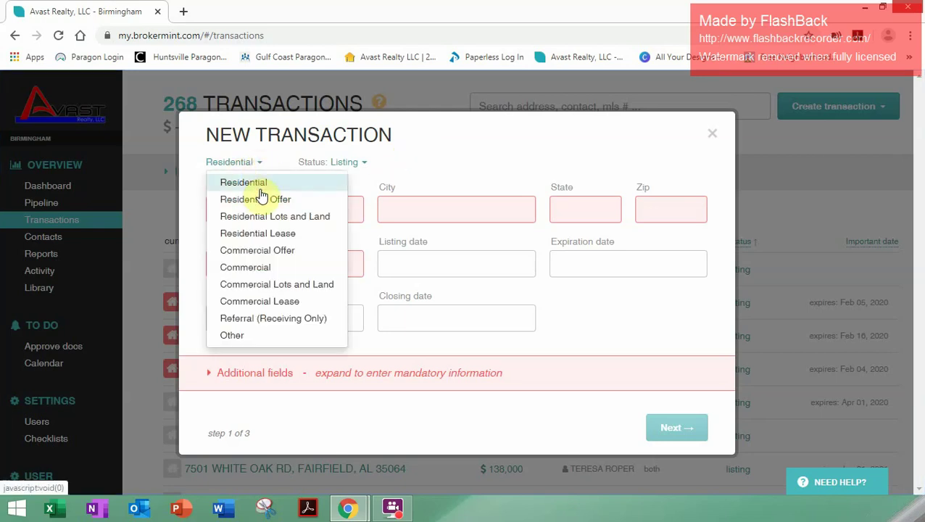
{"action": "left_click", "coordinate": [245, 183]}
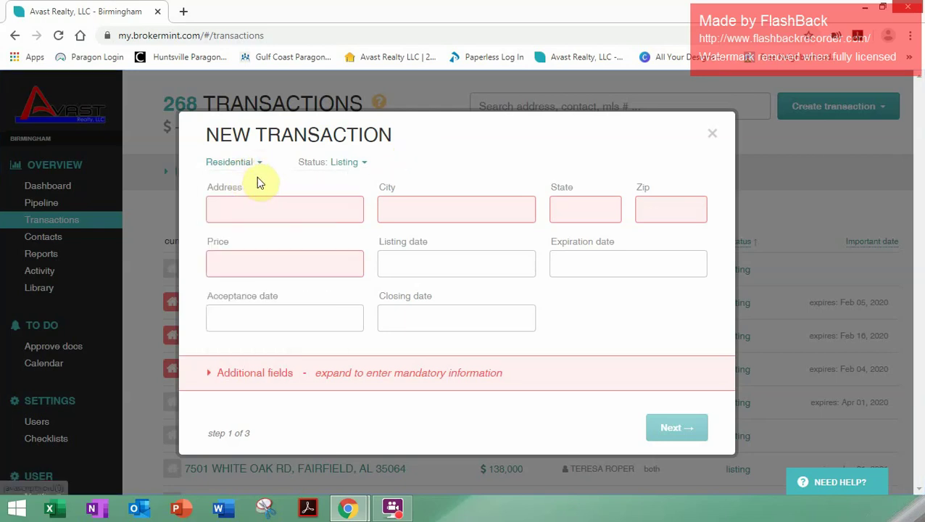
{"action": "left_click", "coordinate": [365, 164]}
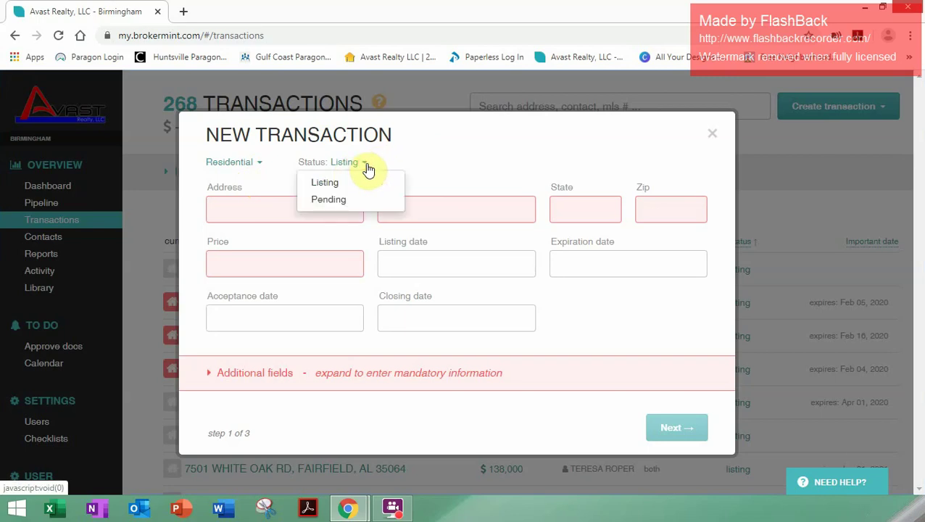
{"action": "left_click", "coordinate": [347, 201]}
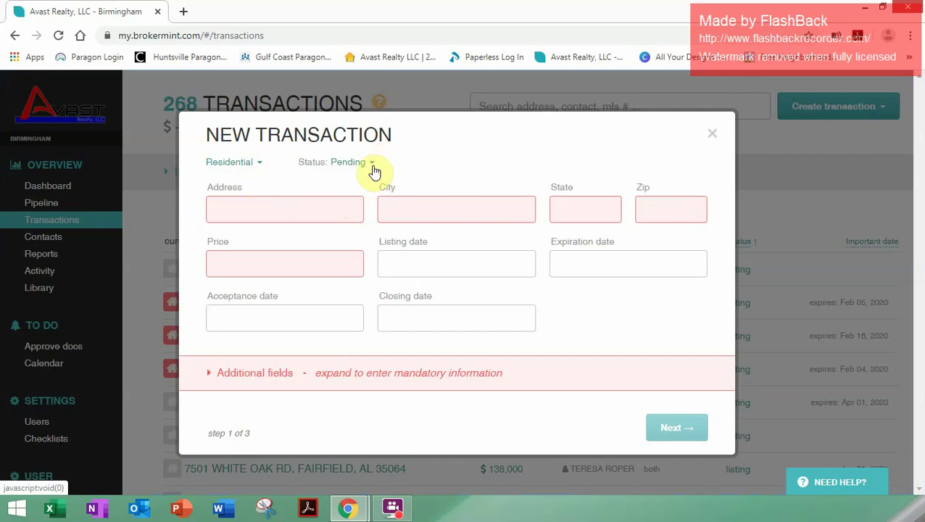
Step: Enter address TBD, city Birmingham, AL 35233 from the suggestion, and price $500,000
{"action": "left_click", "coordinate": [273, 210]}
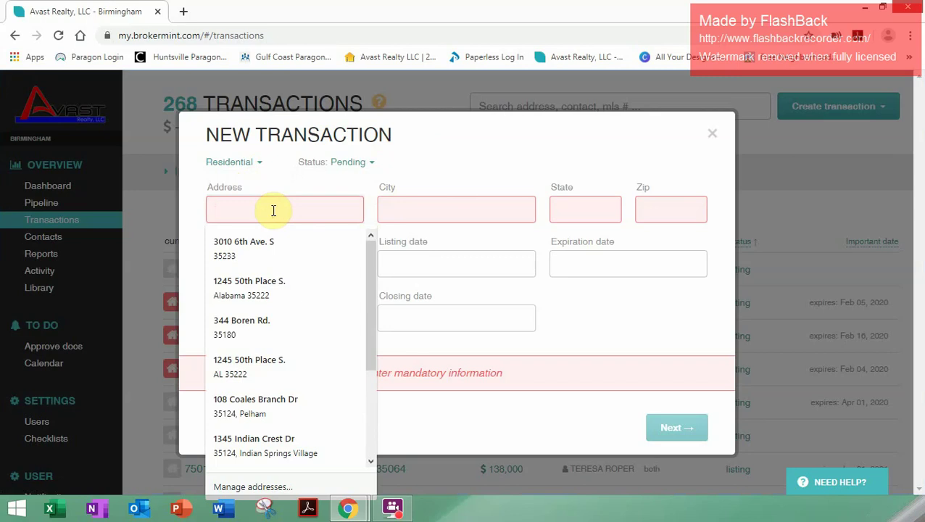
{"action": "type", "text": "TBD"}
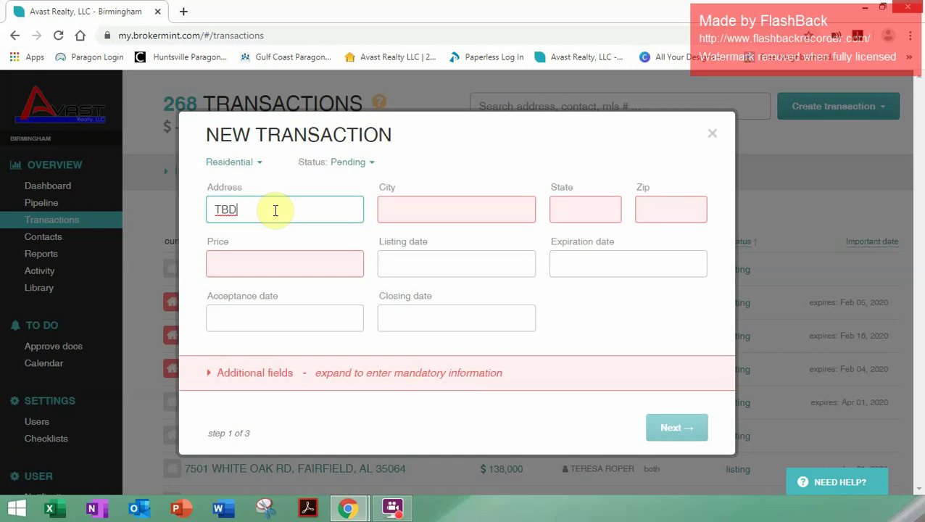
{"action": "left_click", "coordinate": [473, 211]}
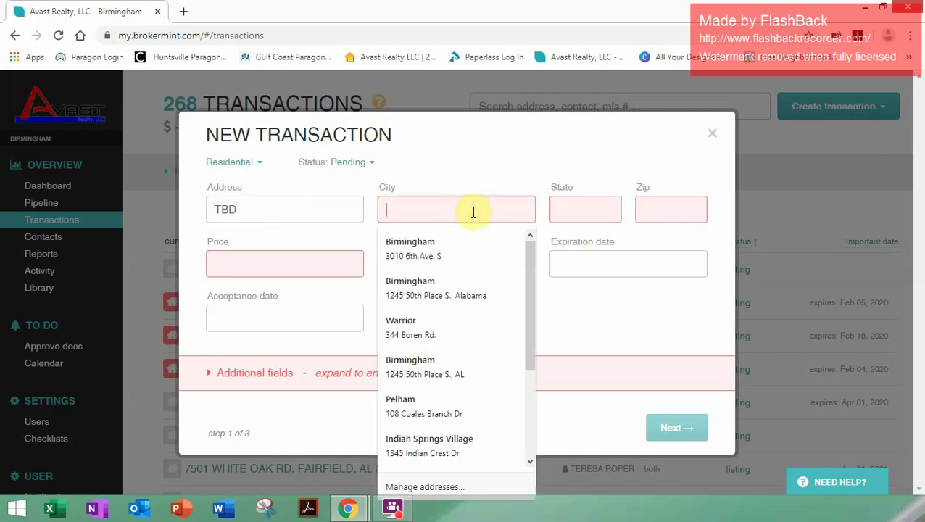
{"action": "type", "text": "Birmi"}
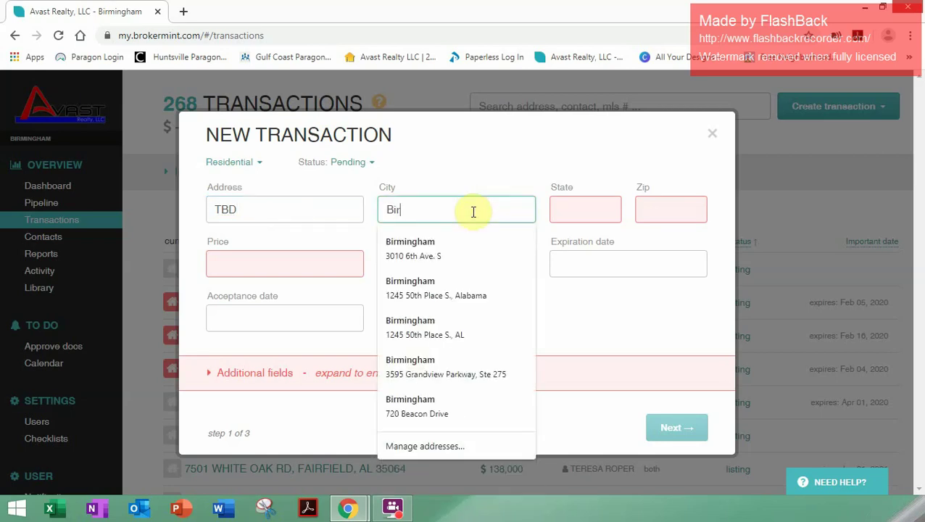
{"action": "left_click", "coordinate": [424, 251]}
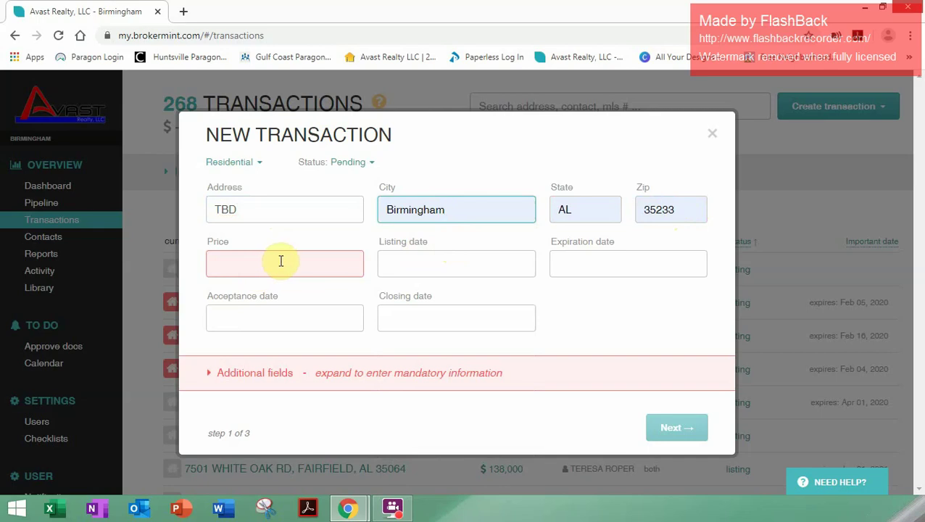
{"action": "left_click", "coordinate": [287, 261]}
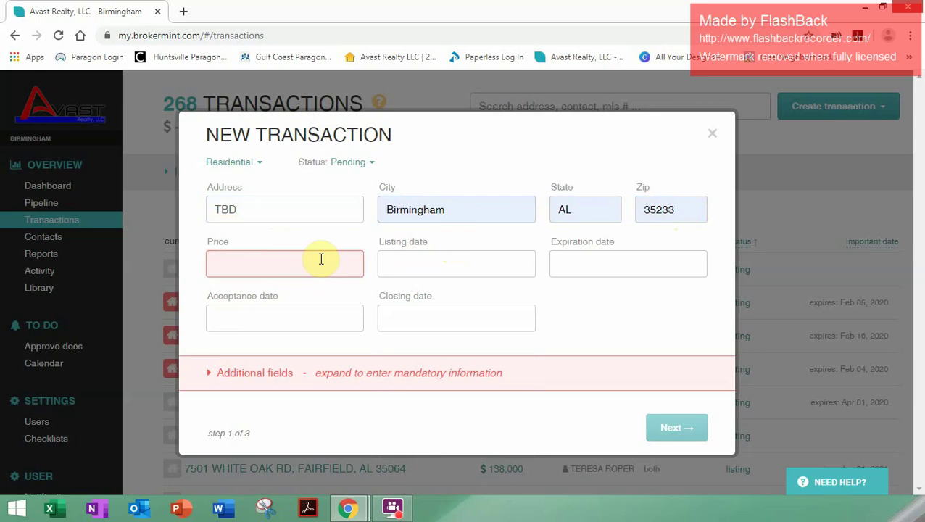
{"action": "type", "text": "$500,000"}
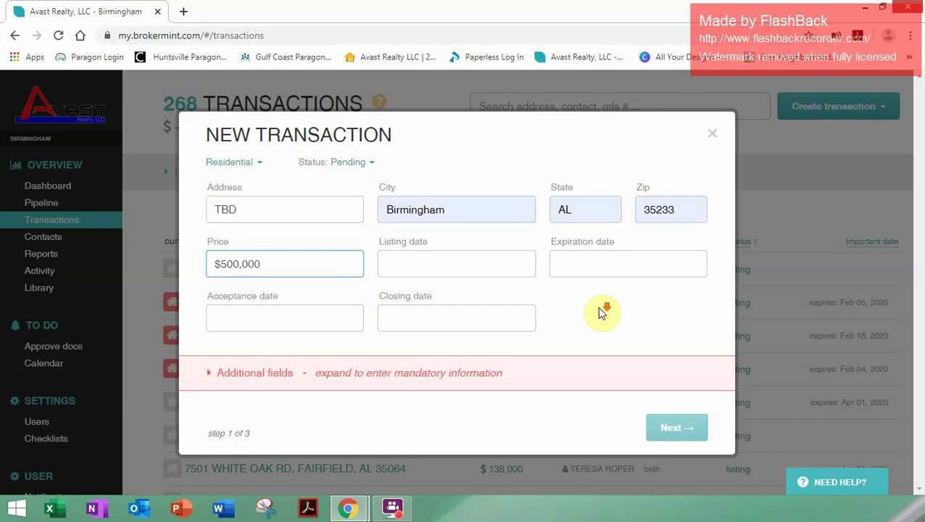
Step: Answer the mandatory fields: Principal of Transaction No, Home Warranty Yes, Home Inspection Yes
{"action": "left_click", "coordinate": [209, 376]}
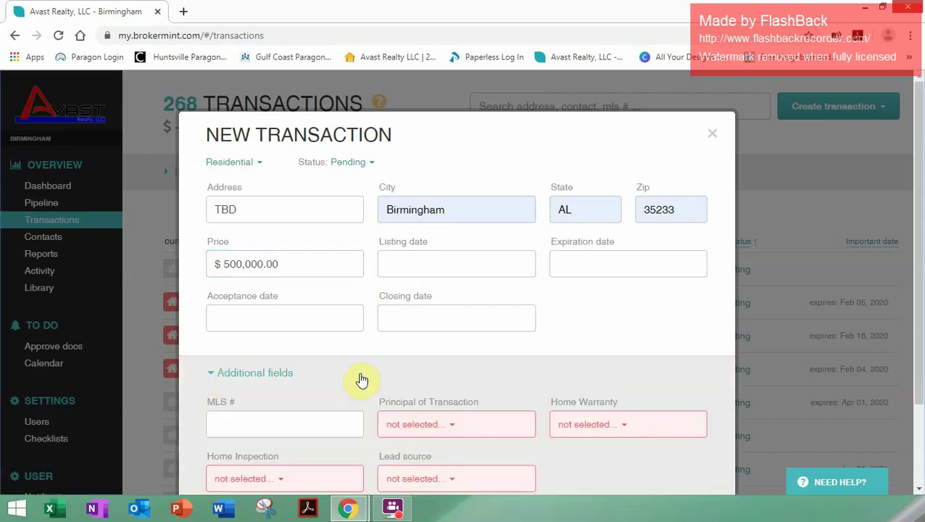
{"action": "scroll", "coordinate": [366, 378], "scroll_direction": "down", "scroll_amount": 3}
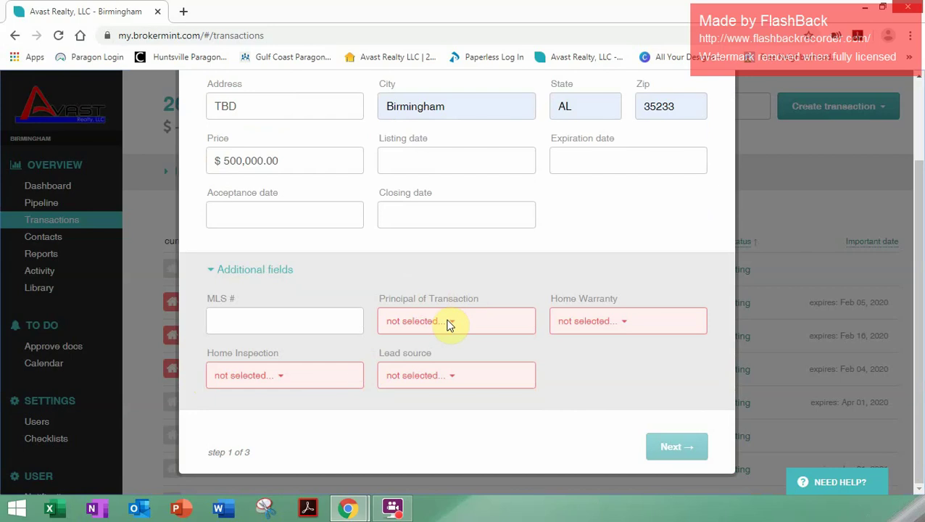
{"action": "left_click", "coordinate": [455, 328]}
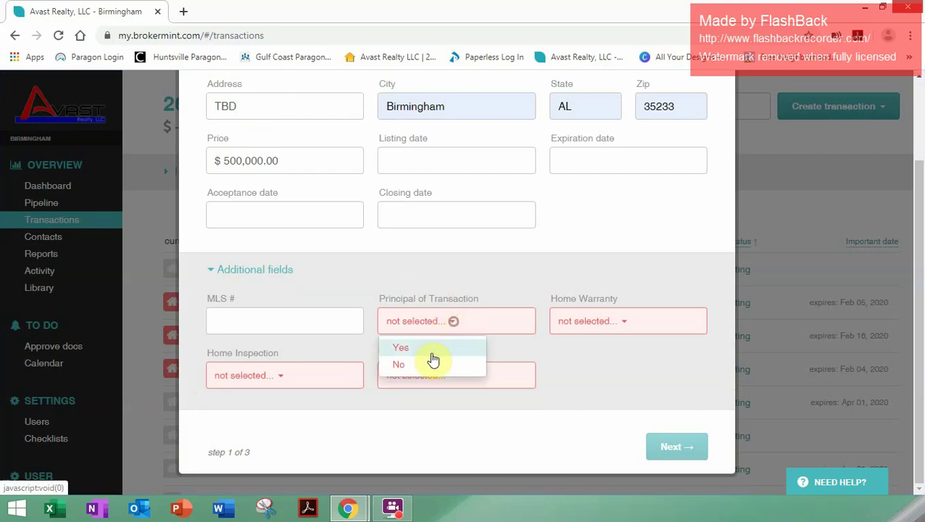
{"action": "left_click", "coordinate": [431, 369]}
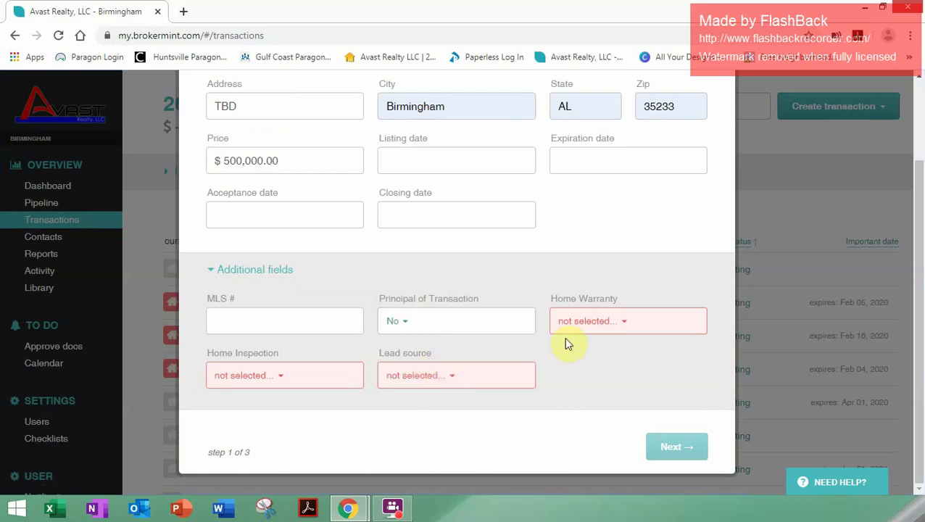
{"action": "left_click", "coordinate": [618, 325]}
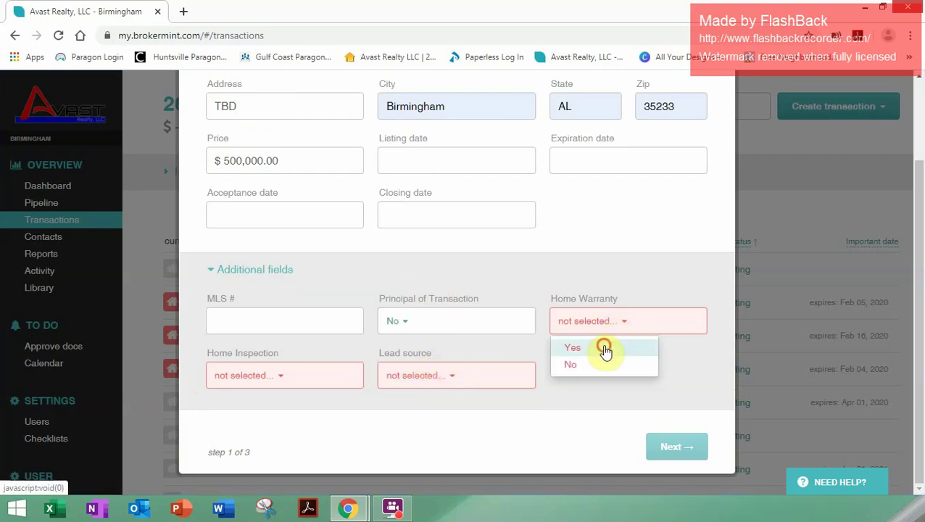
{"action": "left_click", "coordinate": [605, 347]}
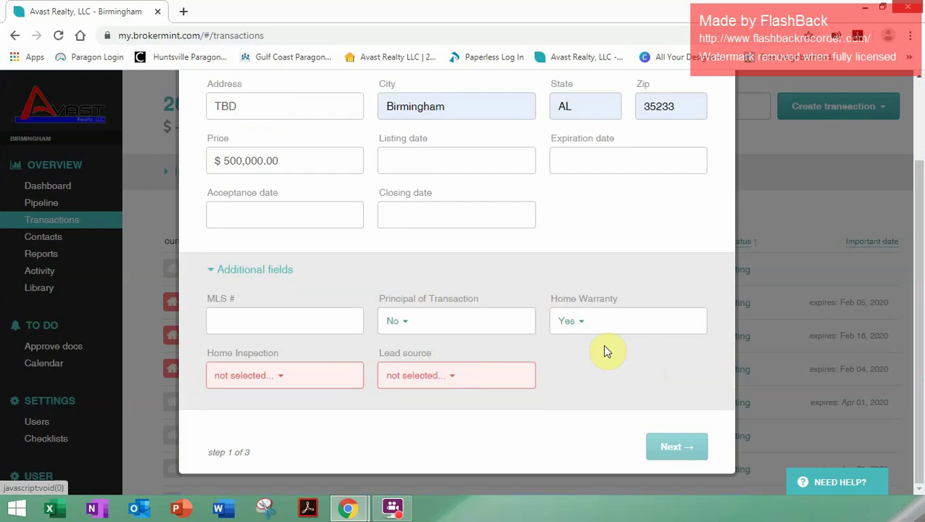
{"action": "left_click", "coordinate": [282, 377]}
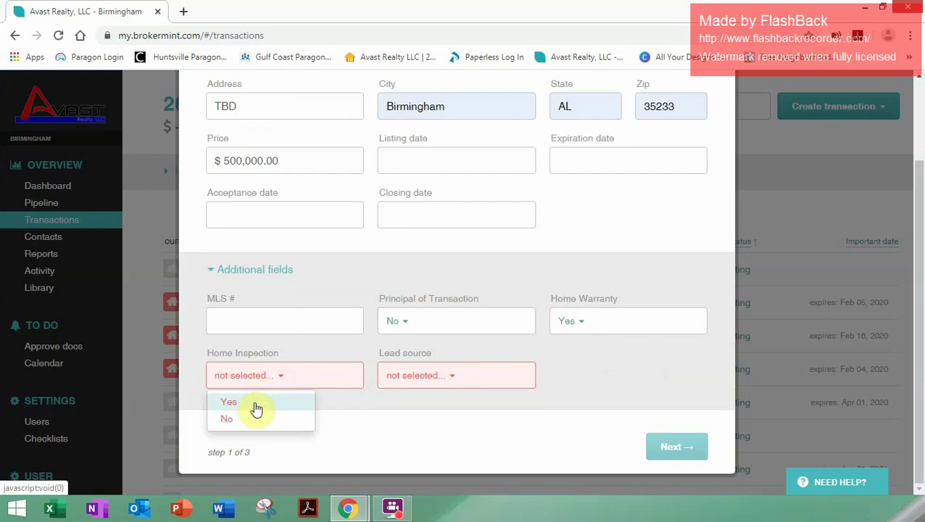
{"action": "left_click", "coordinate": [258, 403]}
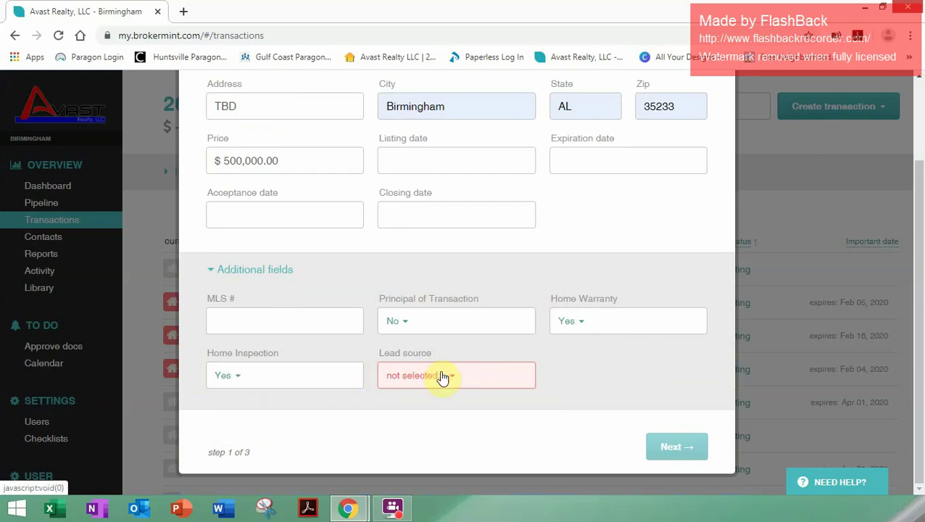
Step: Set lead source to Past Client Referral and continue to Agents & Commissions
{"action": "left_click", "coordinate": [450, 376]}
{"action": "scroll", "coordinate": [496, 407], "scroll_direction": "down", "scroll_amount": 2}
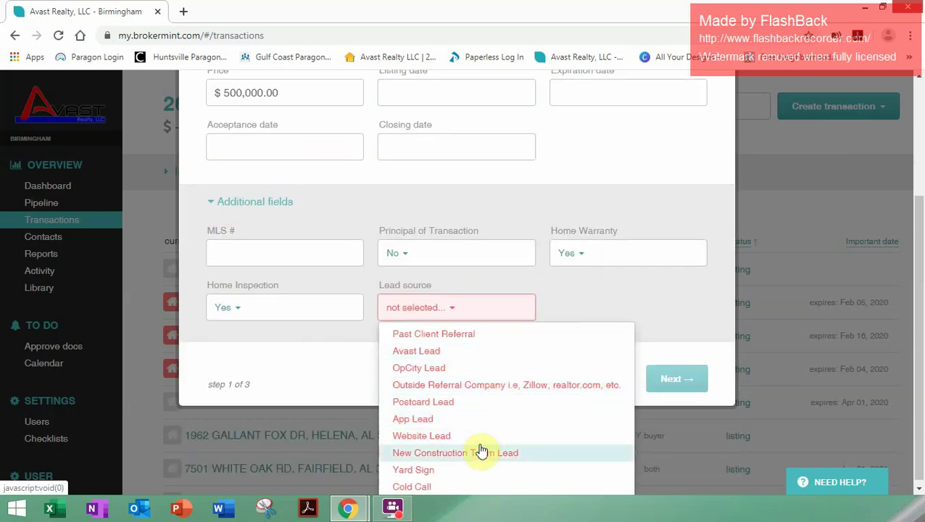
{"action": "scroll", "coordinate": [475, 454], "scroll_direction": "down", "scroll_amount": 1}
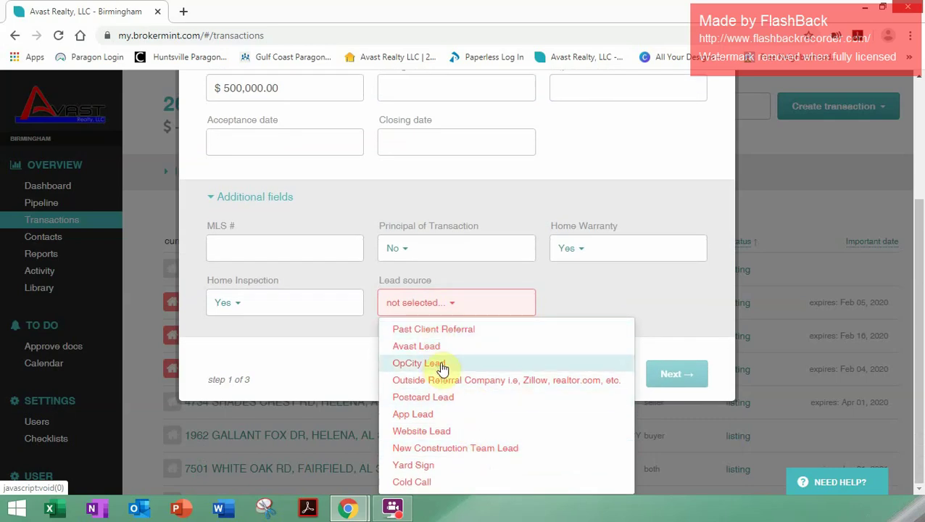
{"action": "left_click", "coordinate": [459, 330]}
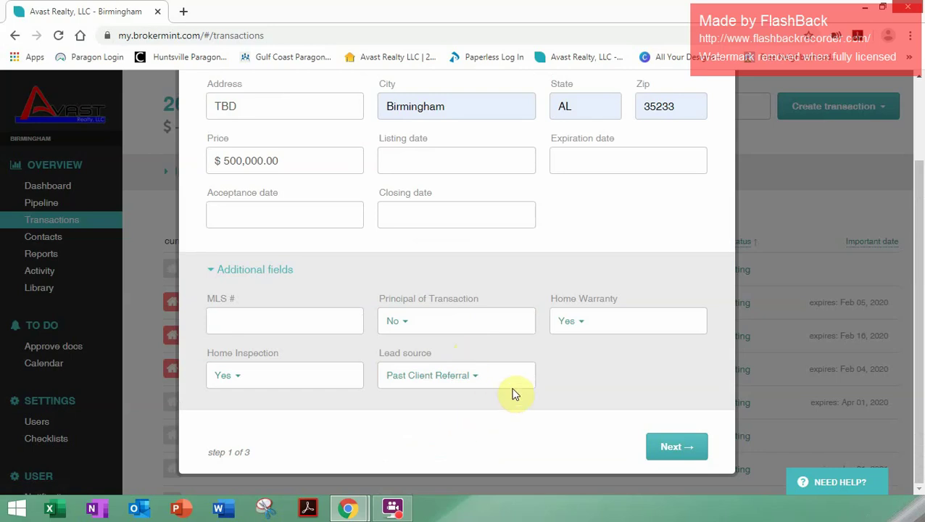
{"action": "scroll", "coordinate": [580, 410], "scroll_direction": "up", "scroll_amount": 1}
{"action": "scroll", "coordinate": [644, 448], "scroll_direction": "down", "scroll_amount": 1}
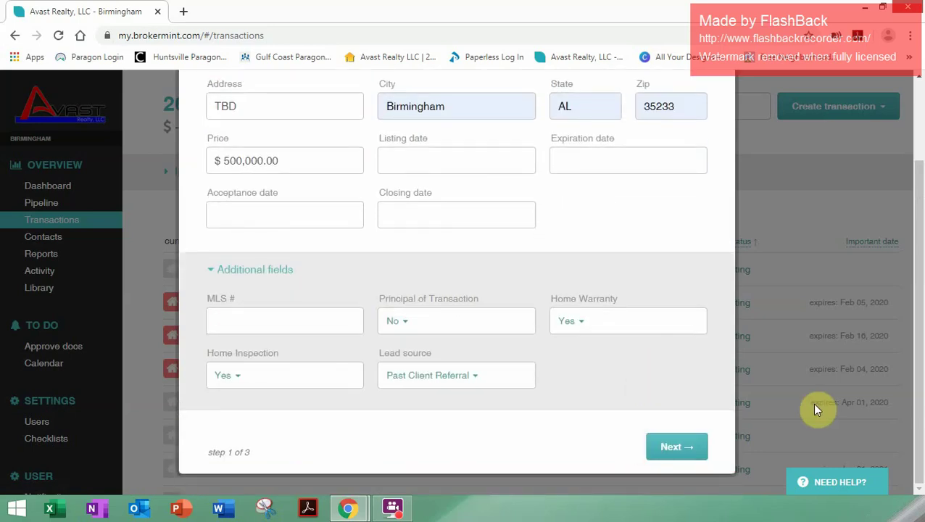
{"action": "left_click", "coordinate": [673, 446]}
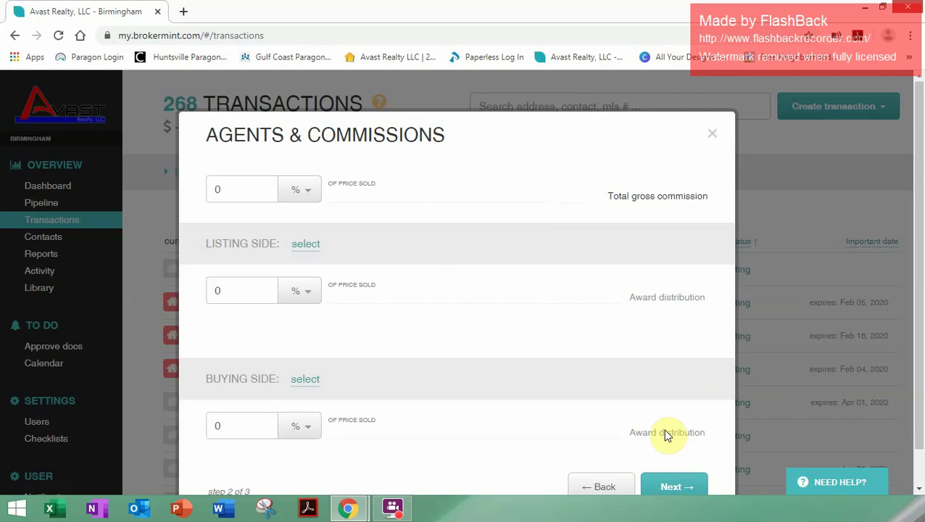
Step: Bring up the Buying side representative choices in Agents & Commissions
{"action": "scroll", "coordinate": [500, 323], "scroll_direction": "down", "scroll_amount": 1}
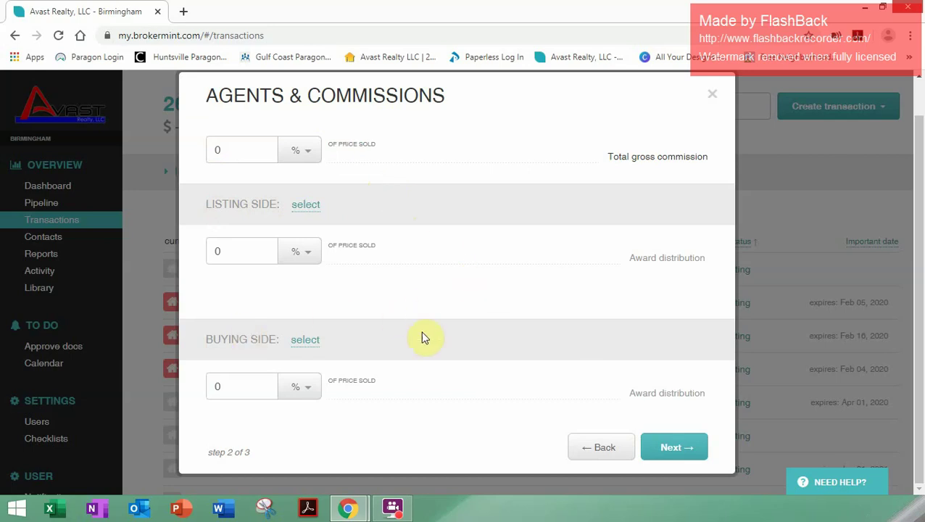
{"action": "left_click", "coordinate": [302, 343]}
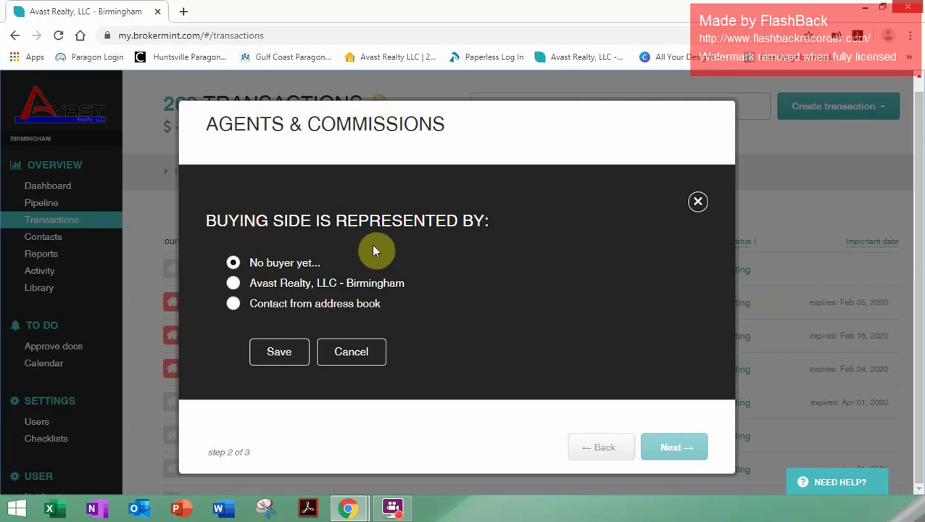
Step: Select Avast Realty, LLC - Birmingham as the buying-side representative and save
{"action": "left_click", "coordinate": [233, 284]}
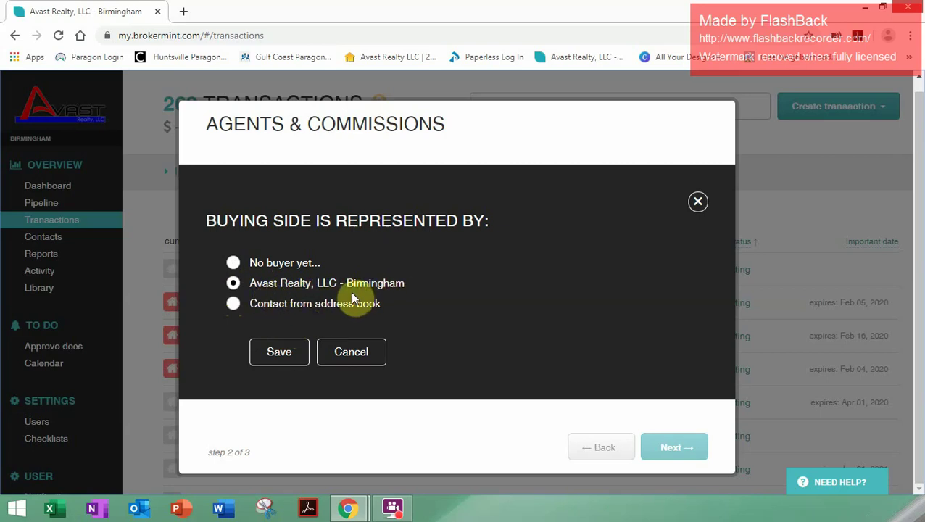
{"action": "left_click", "coordinate": [278, 353]}
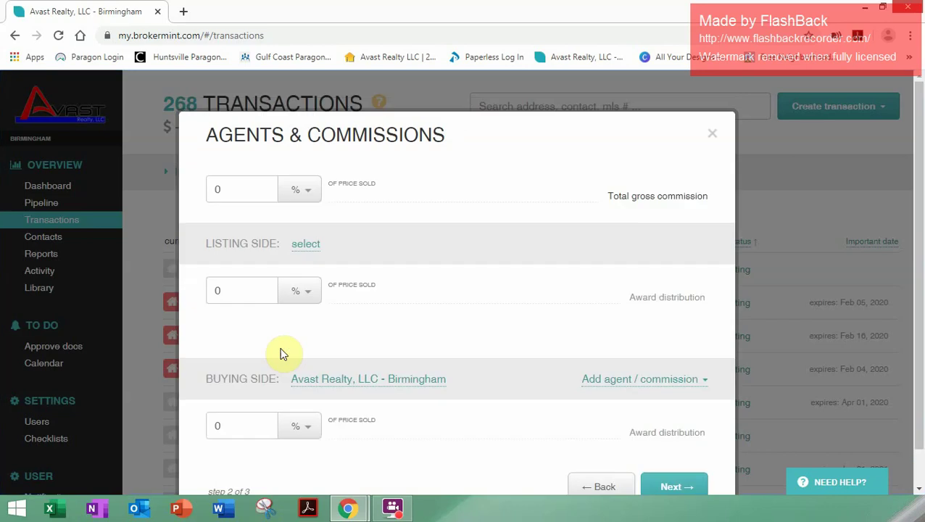
Step: Add the agent found by name to the buying side at 100%, then proceed to Contacts
{"action": "scroll", "coordinate": [408, 337], "scroll_direction": "down", "scroll_amount": 1}
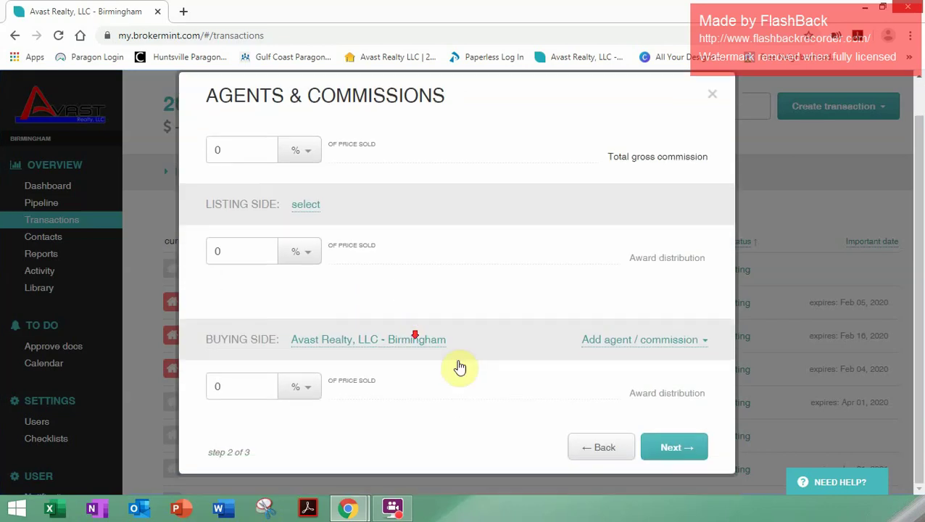
{"action": "left_click", "coordinate": [638, 347]}
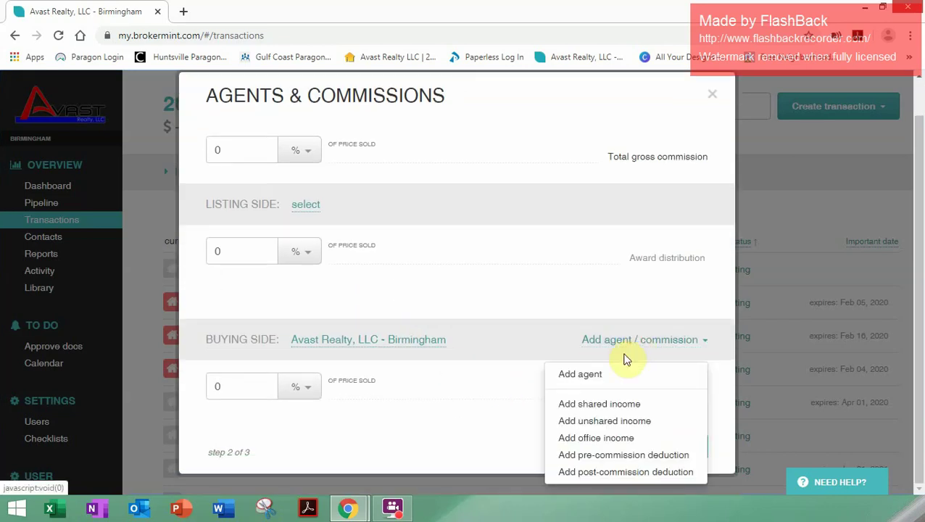
{"action": "left_click", "coordinate": [586, 375]}
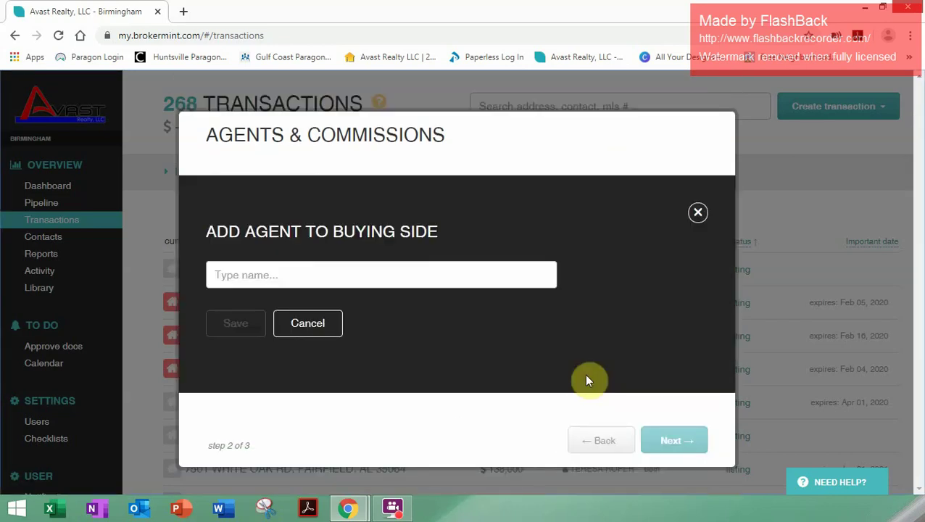
{"action": "left_click", "coordinate": [357, 275]}
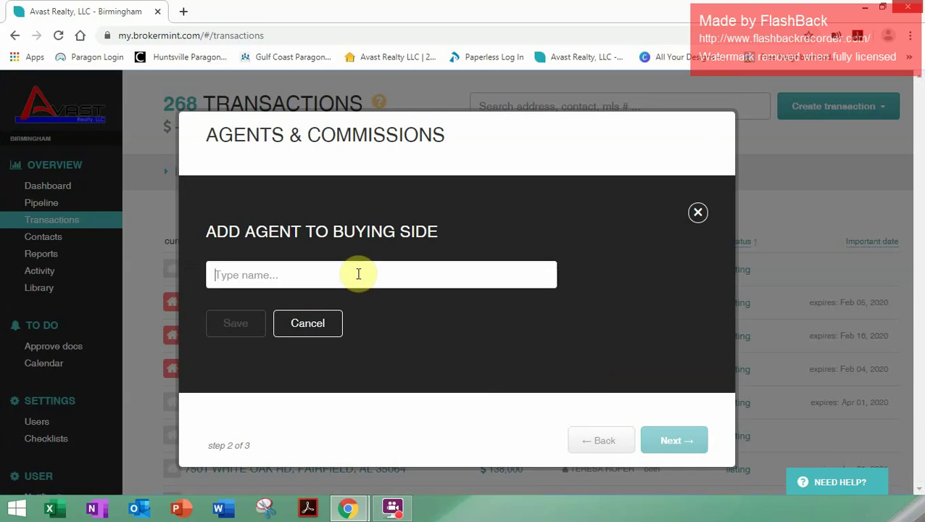
{"action": "type", "text": "chri"}
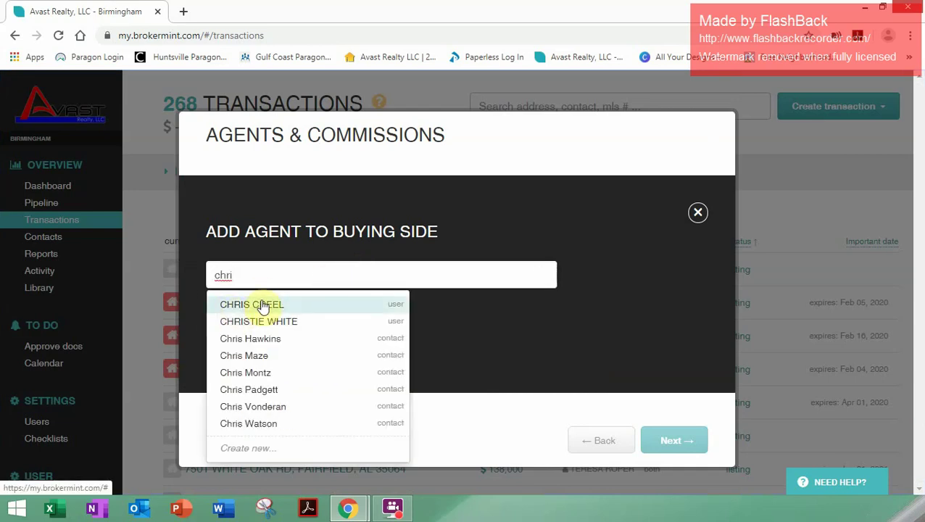
{"action": "left_click", "coordinate": [261, 304]}
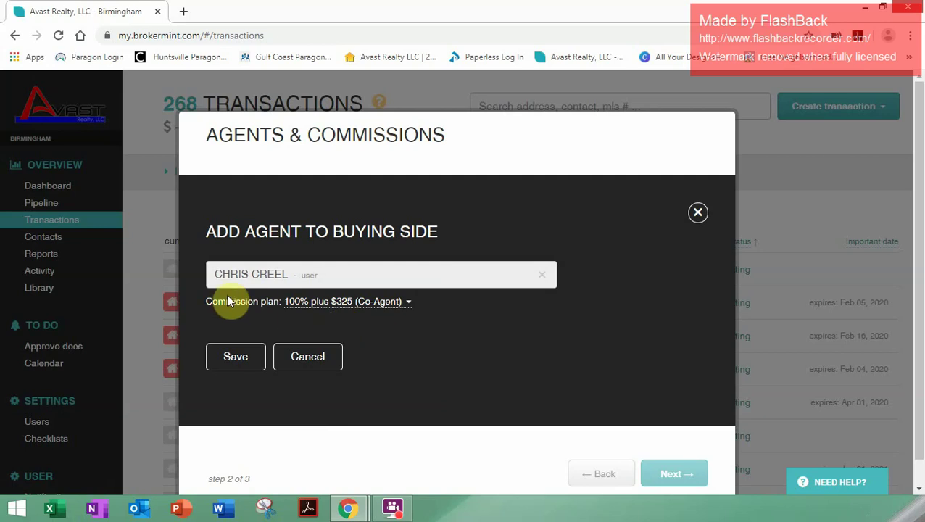
{"action": "left_click", "coordinate": [235, 358]}
{"action": "scroll", "coordinate": [471, 362], "scroll_direction": "down", "scroll_amount": 1}
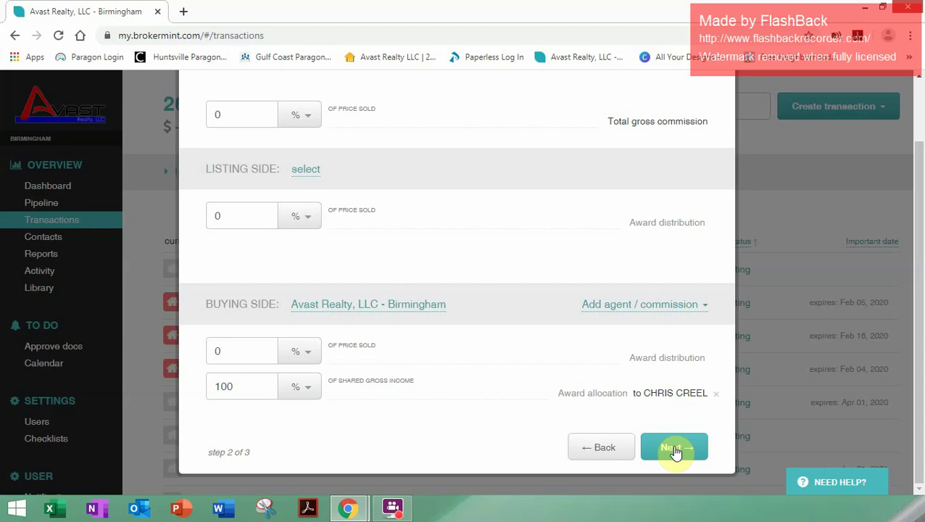
{"action": "left_click", "coordinate": [673, 451]}
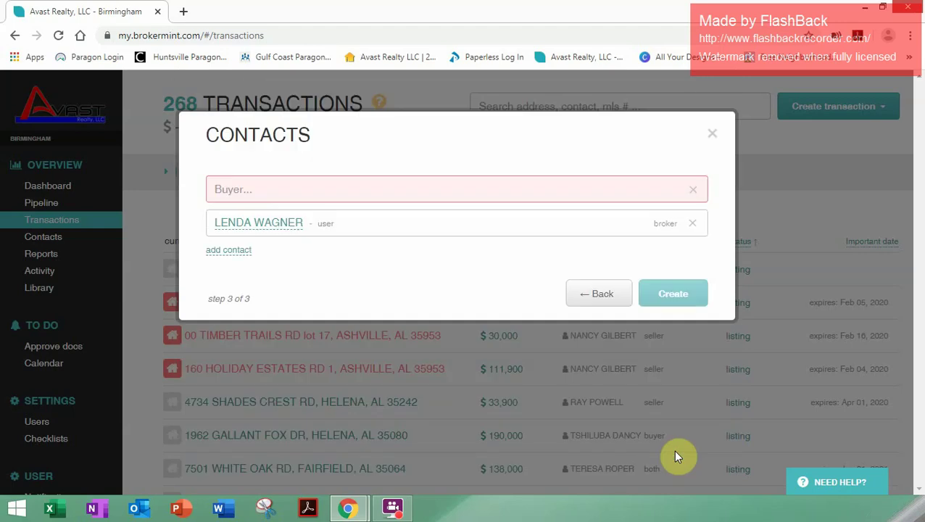
Step: Choose the buyer contact from the name suggestions
{"action": "left_click", "coordinate": [326, 188]}
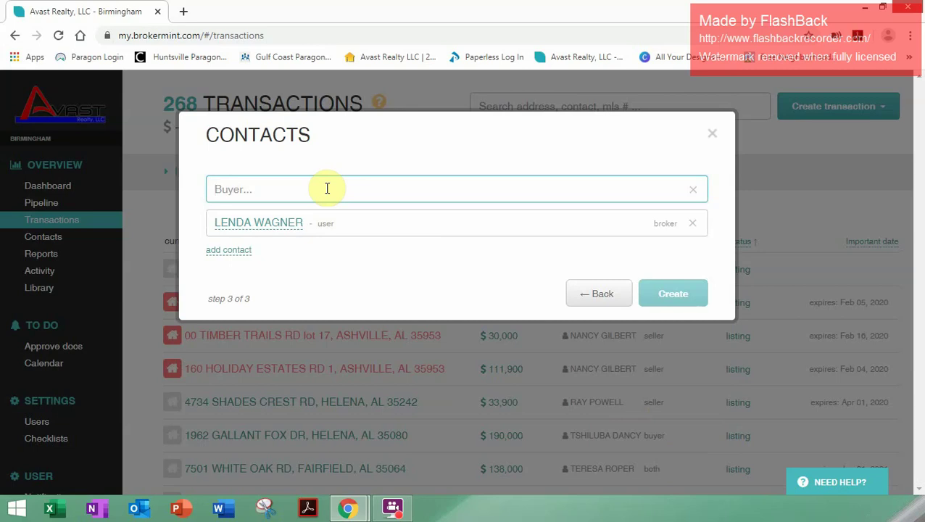
{"action": "type", "text": "Chris"}
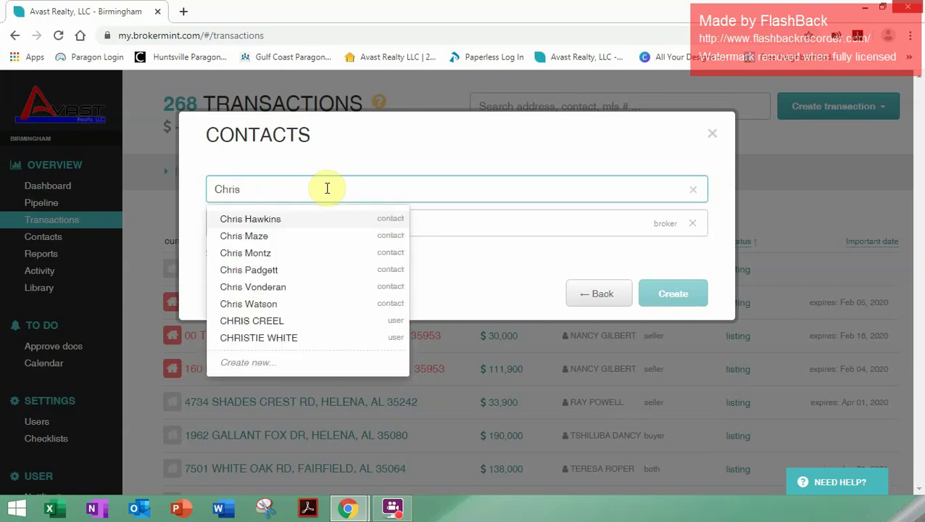
{"action": "left_click", "coordinate": [305, 311]}
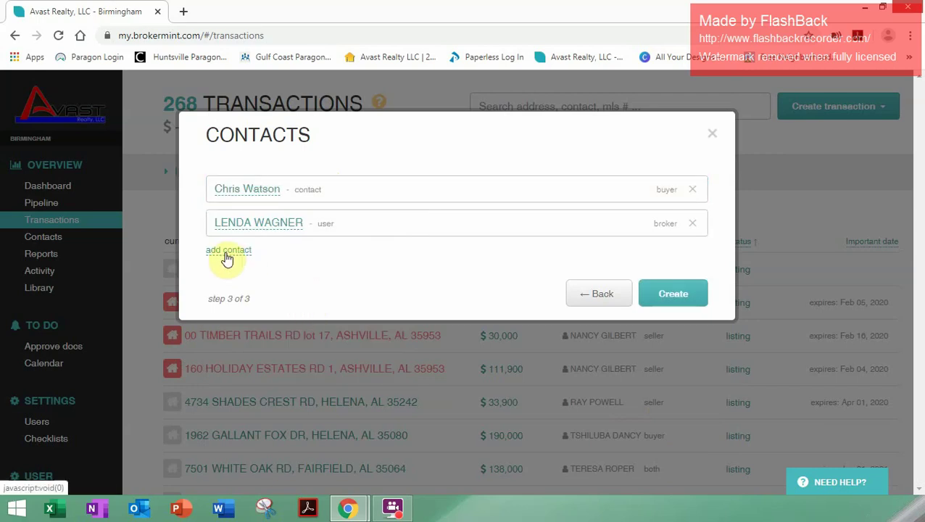
Step: Remove an extra empty buyer row and create the transaction
{"action": "left_click", "coordinate": [226, 254]}
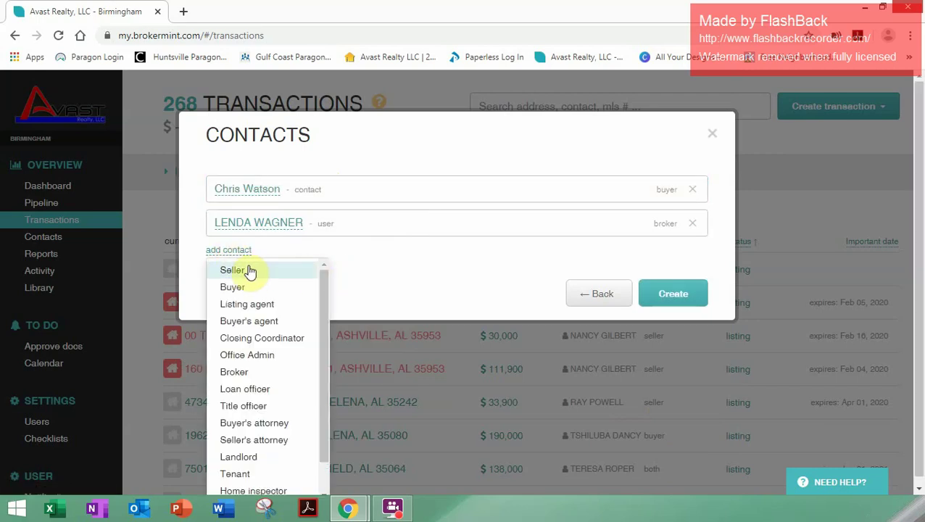
{"action": "left_click", "coordinate": [247, 288]}
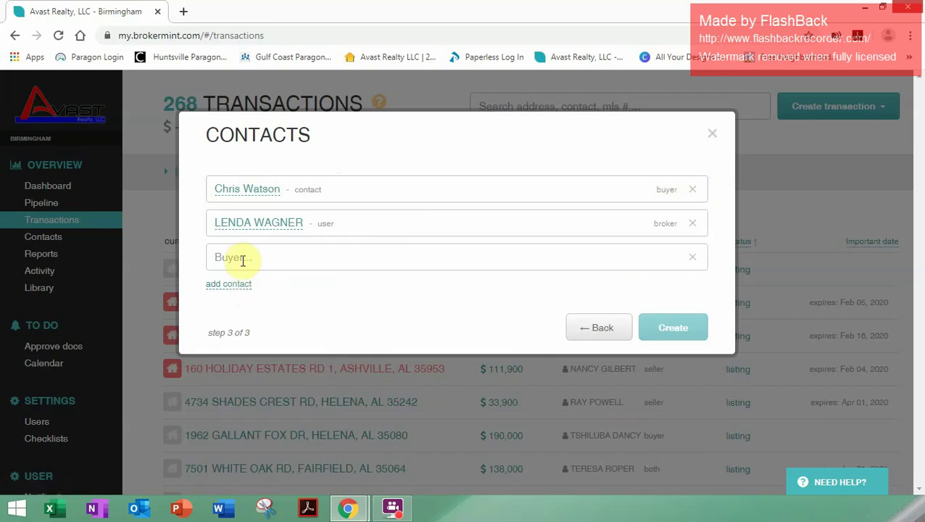
{"action": "left_click", "coordinate": [243, 261]}
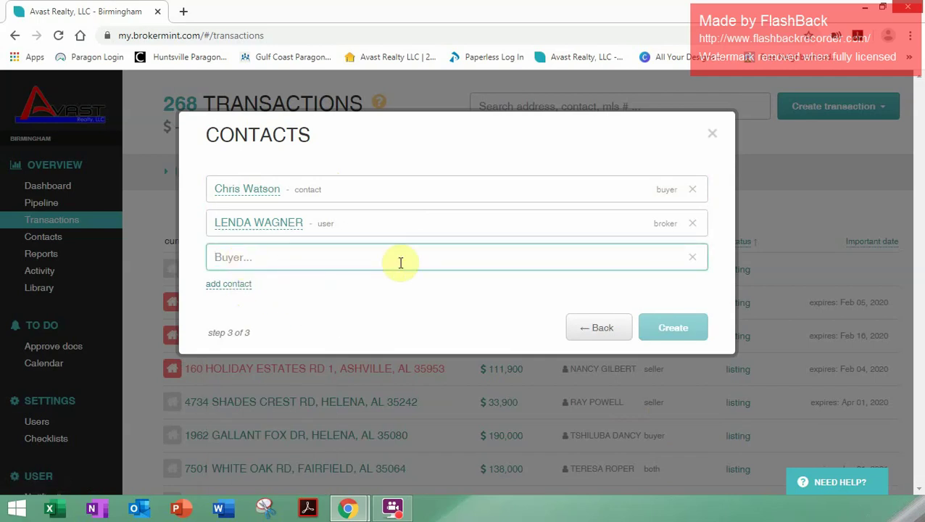
{"action": "left_click", "coordinate": [693, 262]}
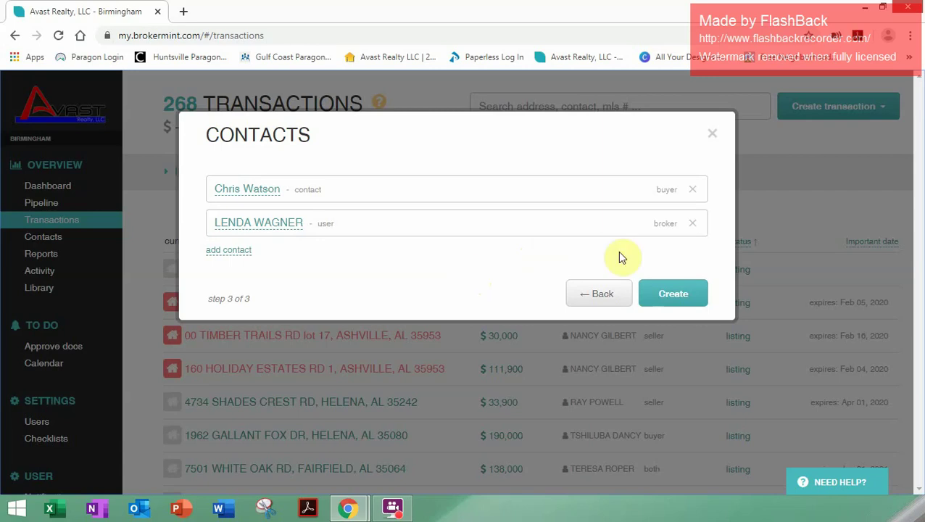
{"action": "left_click", "coordinate": [660, 295]}
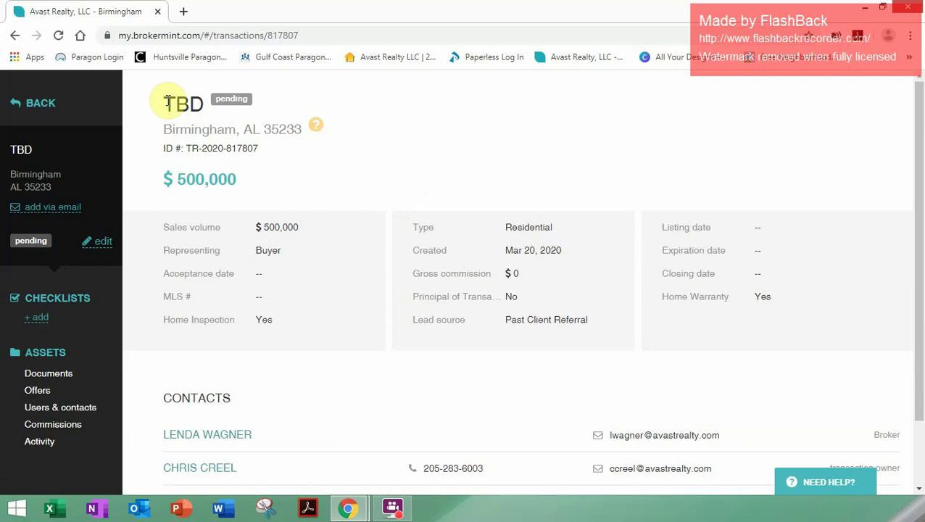
Step: Cancel an accidental delete of the TBD transaction and open its Edit Transaction form
{"action": "left_click", "coordinate": [101, 243]}
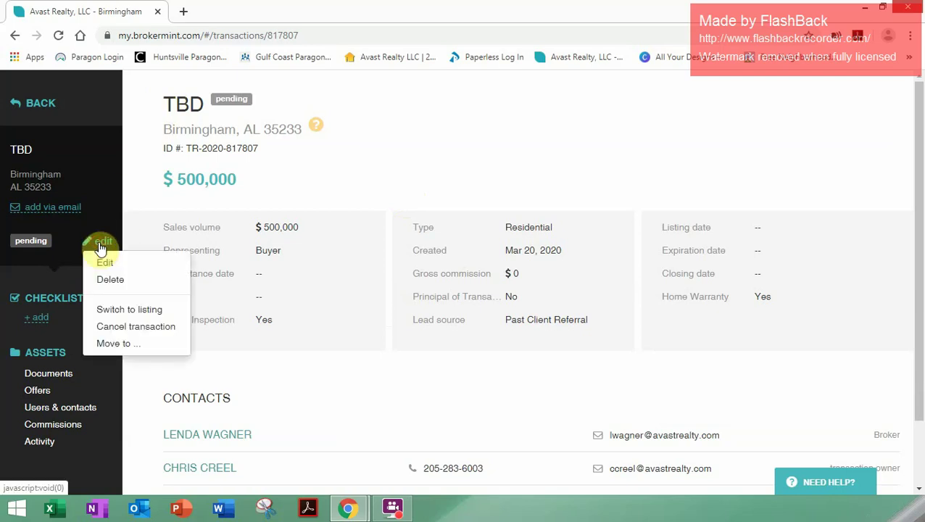
{"action": "left_click", "coordinate": [110, 280]}
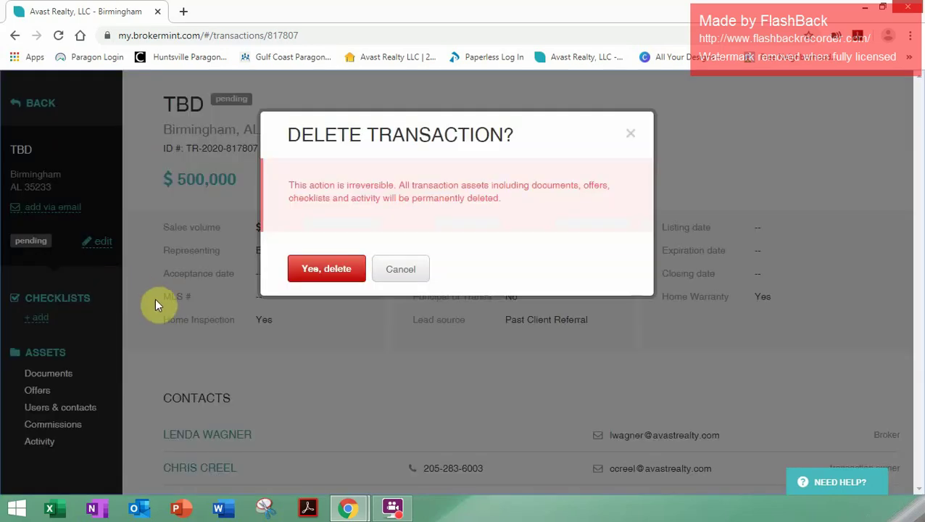
{"action": "left_click", "coordinate": [417, 273]}
{"action": "left_click", "coordinate": [107, 245]}
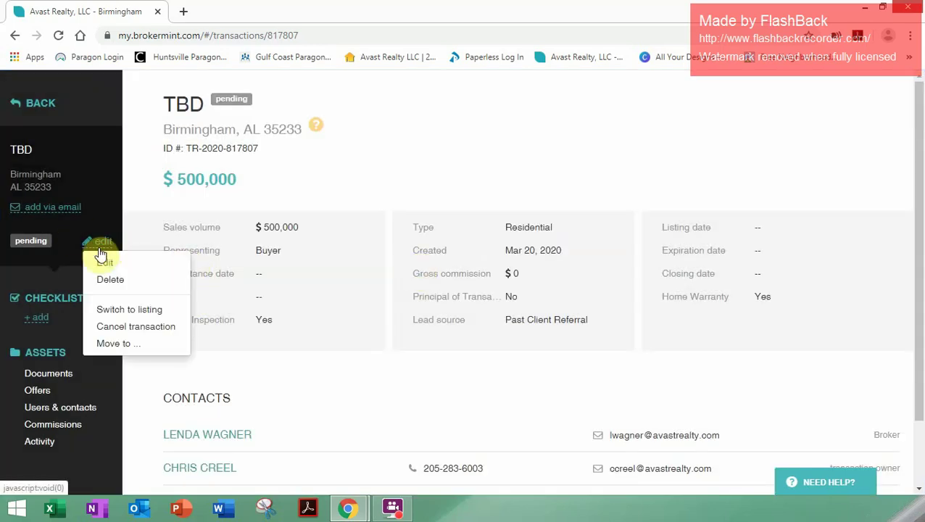
{"action": "left_click", "coordinate": [100, 262]}
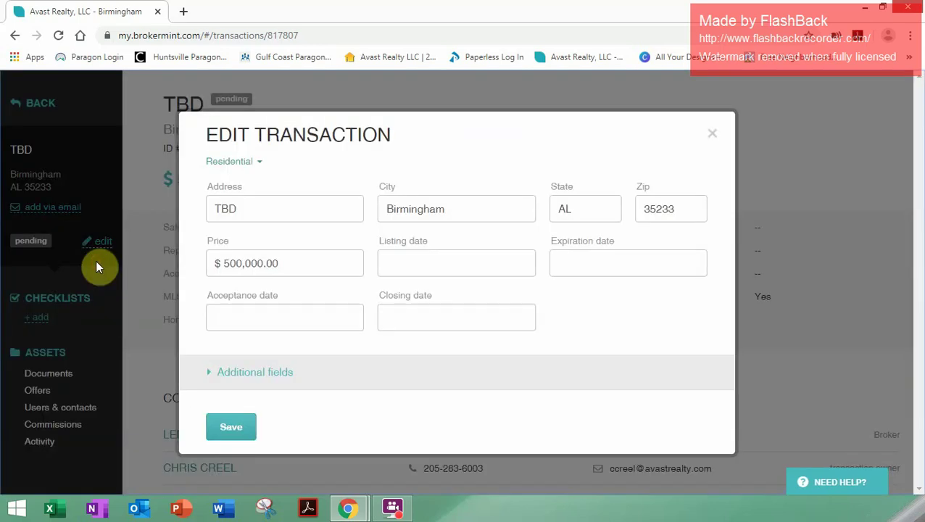
Step: Replace the address TBD with 1313 Mockingbird Ln
{"action": "double_click", "coordinate": [266, 210]}
{"action": "key", "text": "BackSpace"}
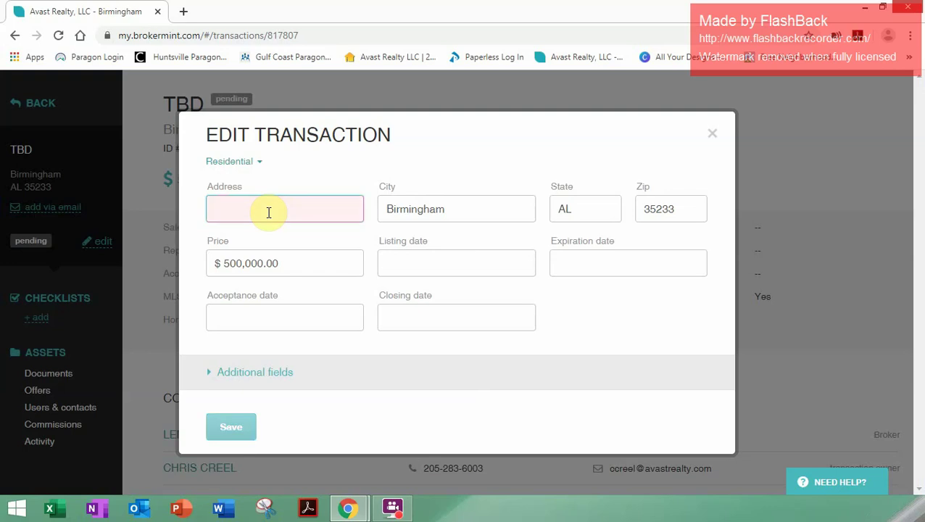
{"action": "type", "text": "1313 "}
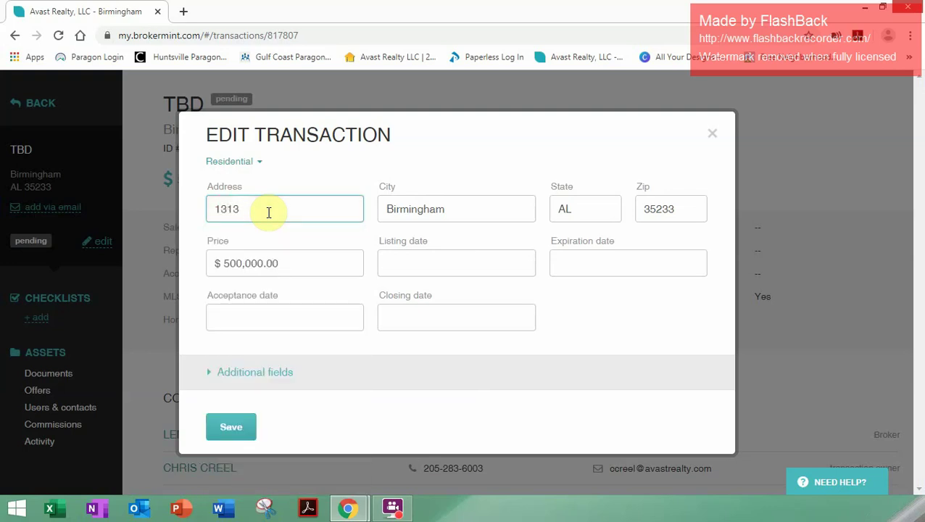
{"action": "type", "text": "Mockingbird Ln"}
Step: Change the price from $500,000.00 to $269,900 and save the transaction
{"action": "left_click_drag", "start_coordinate": [289, 263], "coordinate": [187, 263]}
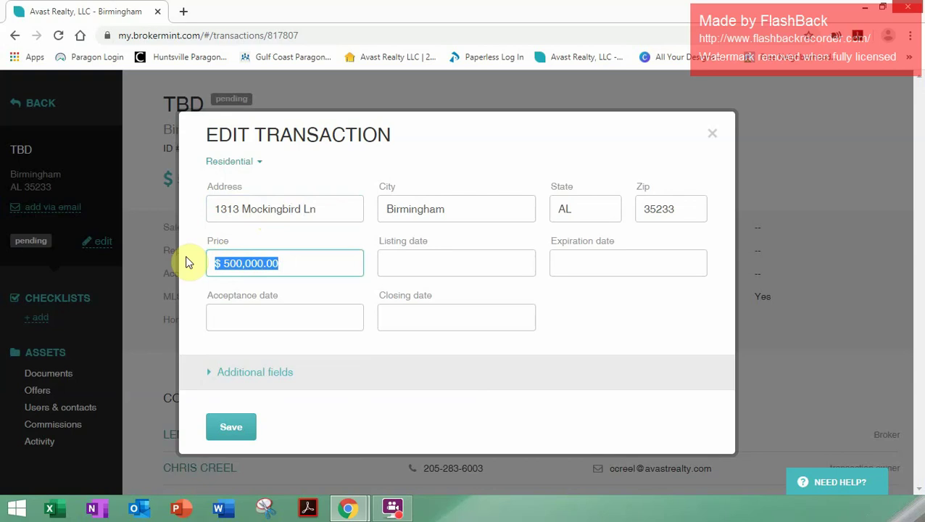
{"action": "type", "text": "@255"}
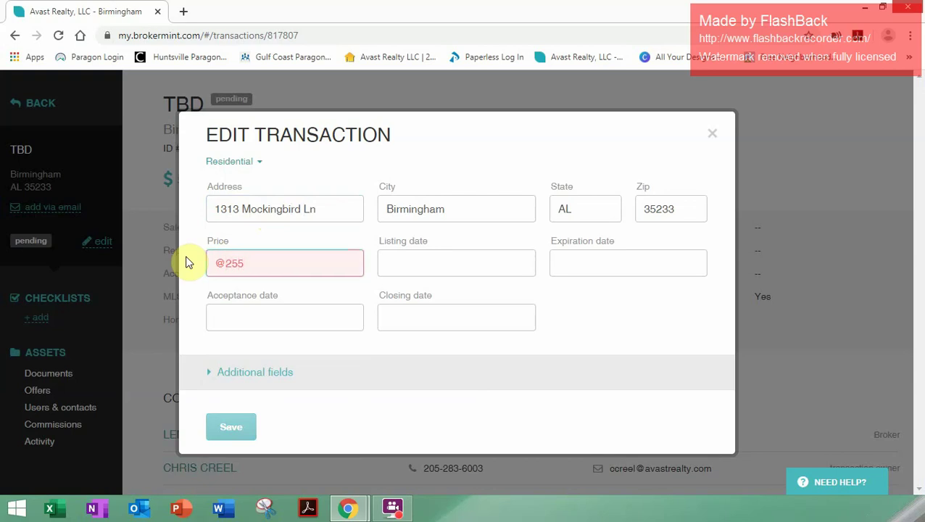
{"action": "type", "text": ",900"}
{"action": "key", "text": "BackSpace"}
{"action": "key", "text": "BackSpace"}
{"action": "key", "text": "BackSpace"}
{"action": "key", "text": "BackSpace"}
{"action": "key", "text": "BackSpace"}
{"action": "key", "text": "BackSpace"}
{"action": "key", "text": "BackSpace"}
{"action": "key", "text": "BackSpace"}
{"action": "type", "text": "$2"}
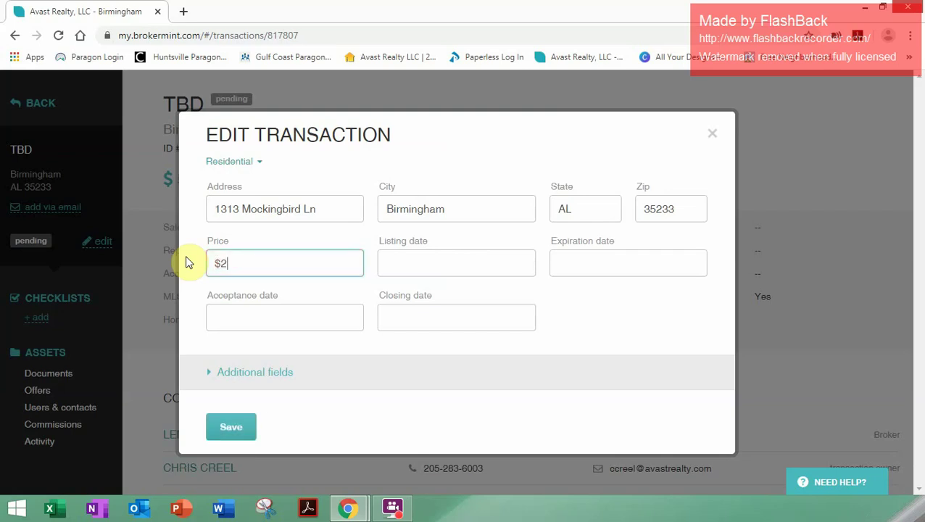
{"action": "type", "text": "69,900"}
{"action": "left_click", "coordinate": [232, 426]}
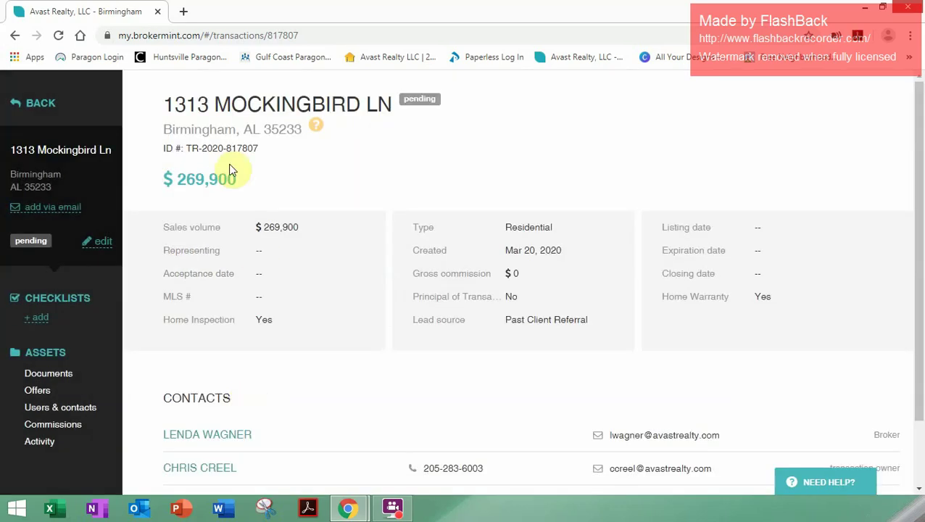
Step: Attach the '03. Sales Package (Buyer Side)' checklist template to the 1313 Mockingbird Ln transaction
{"action": "left_click", "coordinate": [38, 319]}
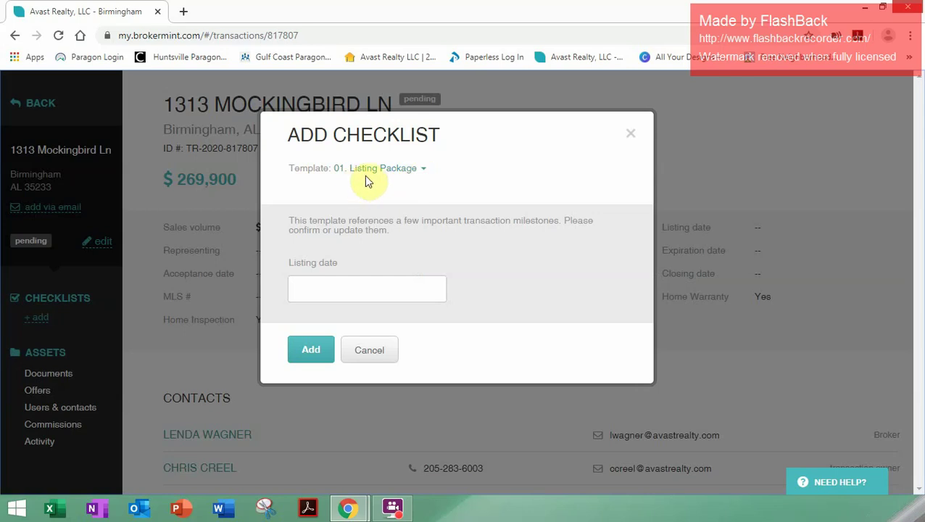
{"action": "left_click", "coordinate": [424, 170]}
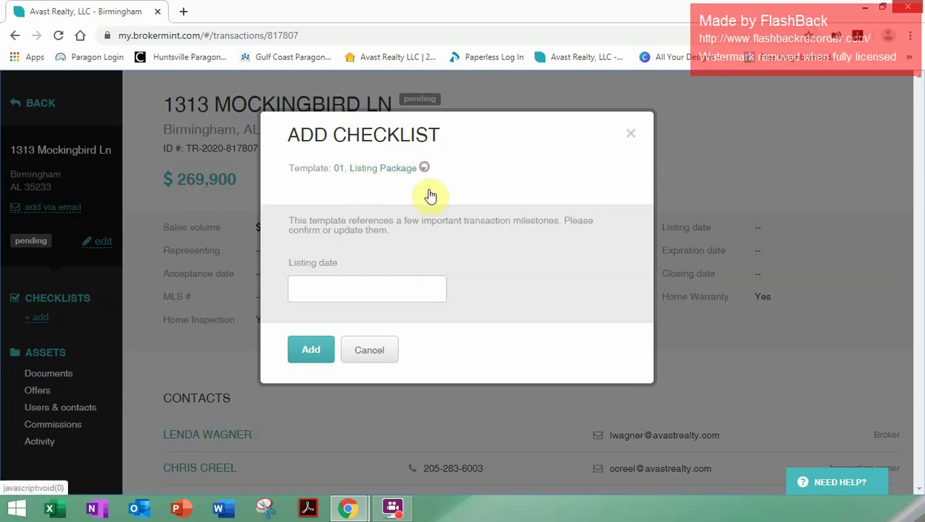
{"action": "left_click", "coordinate": [425, 168]}
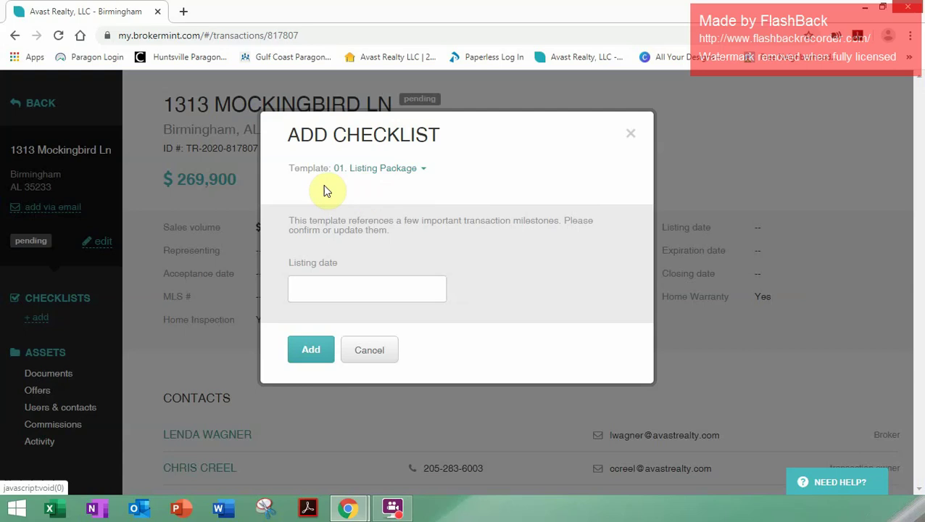
{"action": "left_click", "coordinate": [374, 170]}
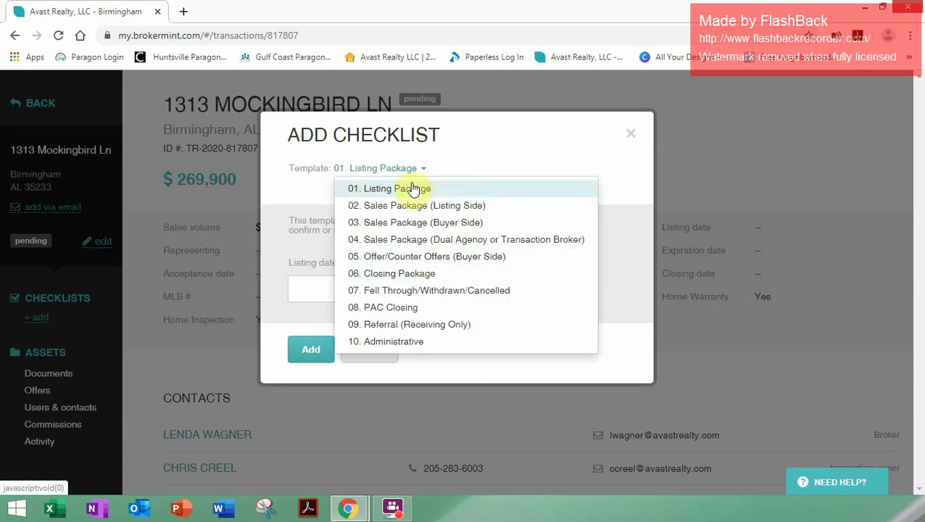
{"action": "left_click", "coordinate": [401, 224]}
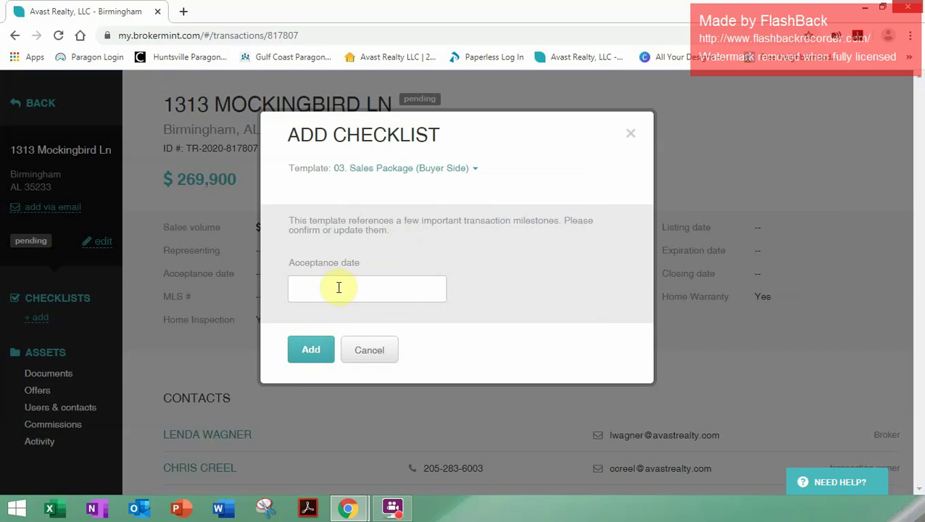
{"action": "left_click", "coordinate": [312, 350]}
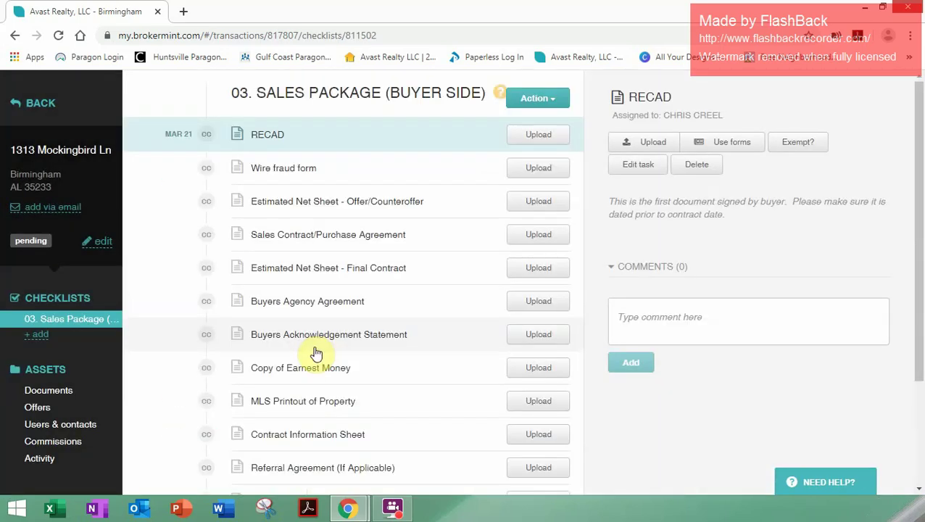
{"action": "scroll", "coordinate": [197, 200], "scroll_direction": "down", "scroll_amount": 2}
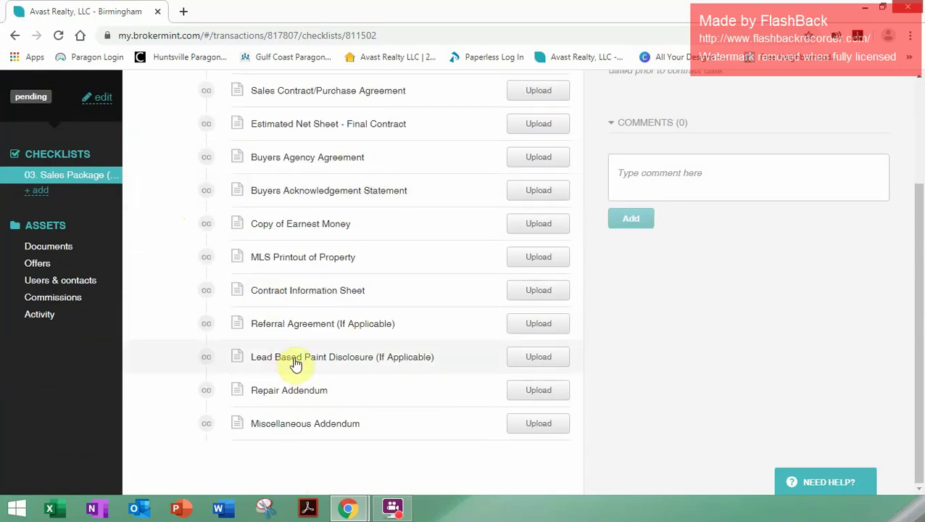
{"action": "scroll", "coordinate": [296, 364], "scroll_direction": "up", "scroll_amount": 2}
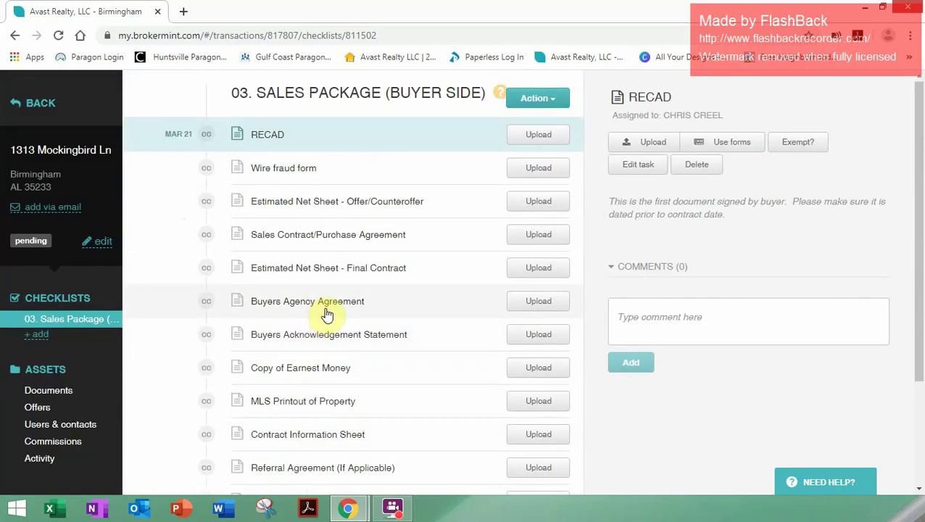